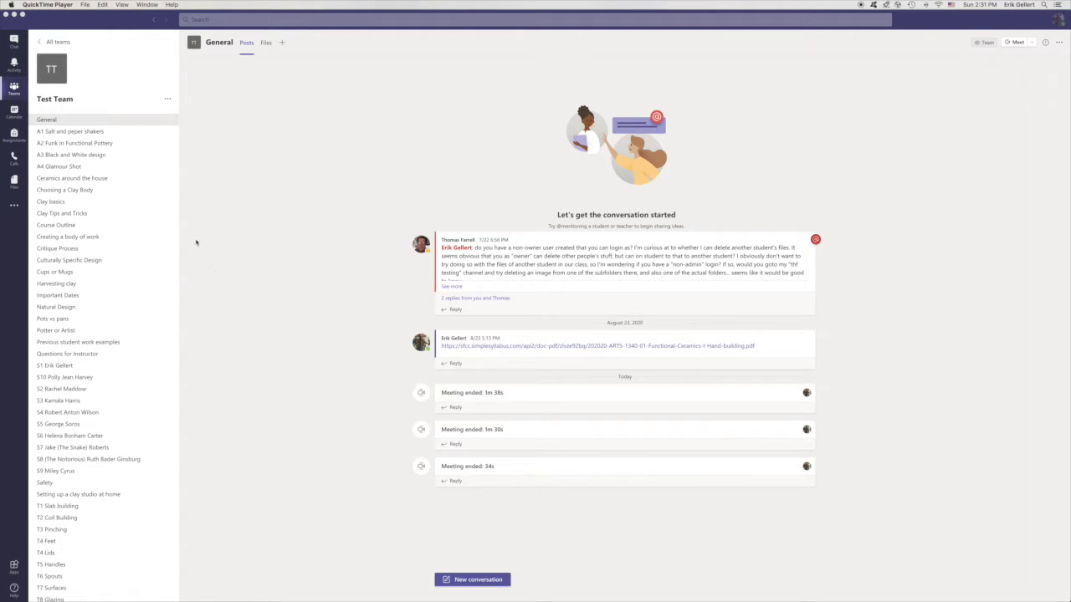
{"action": "scroll", "coordinate": [158, 247], "scroll_direction": "down", "scroll_amount": 2}
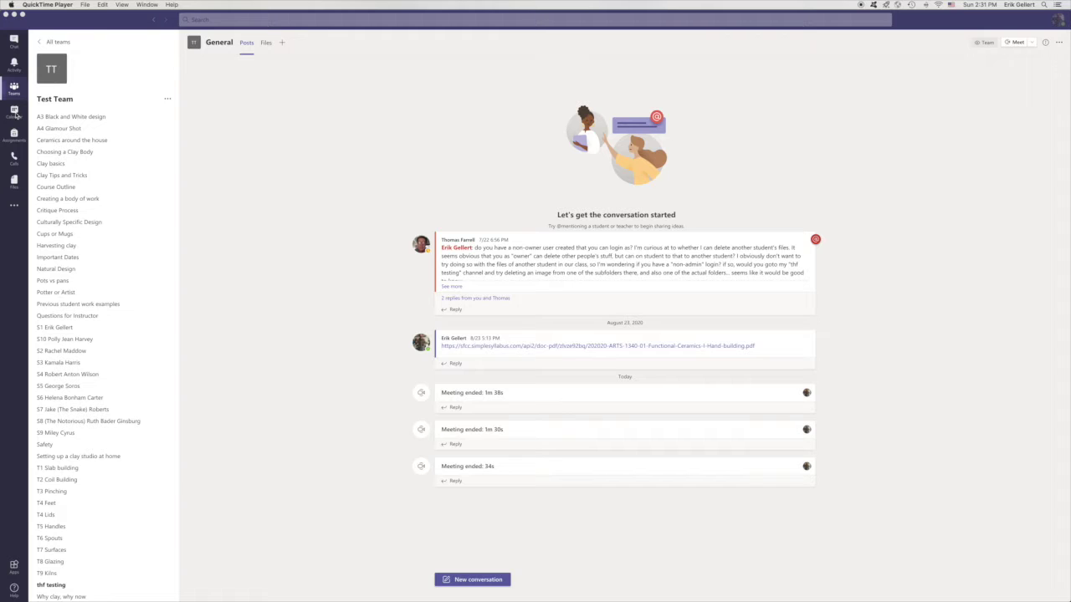
{"action": "left_click", "coordinate": [15, 116]}
{"action": "left_click", "coordinate": [16, 115]}
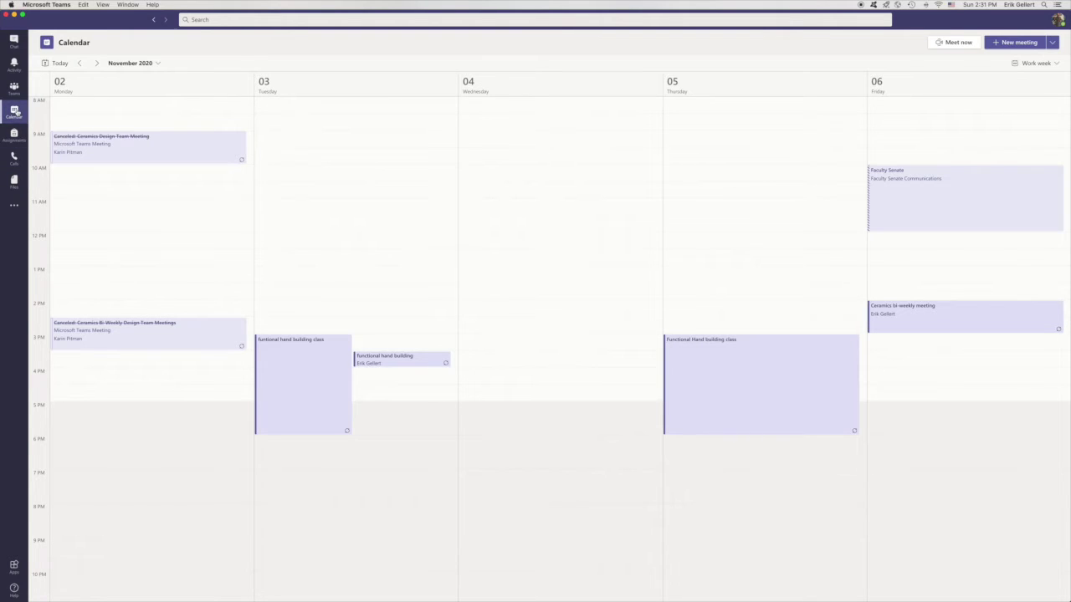
Step: Return to Test Team's General channel and start an instant meeting there with the camera on
{"action": "left_click", "coordinate": [14, 87]}
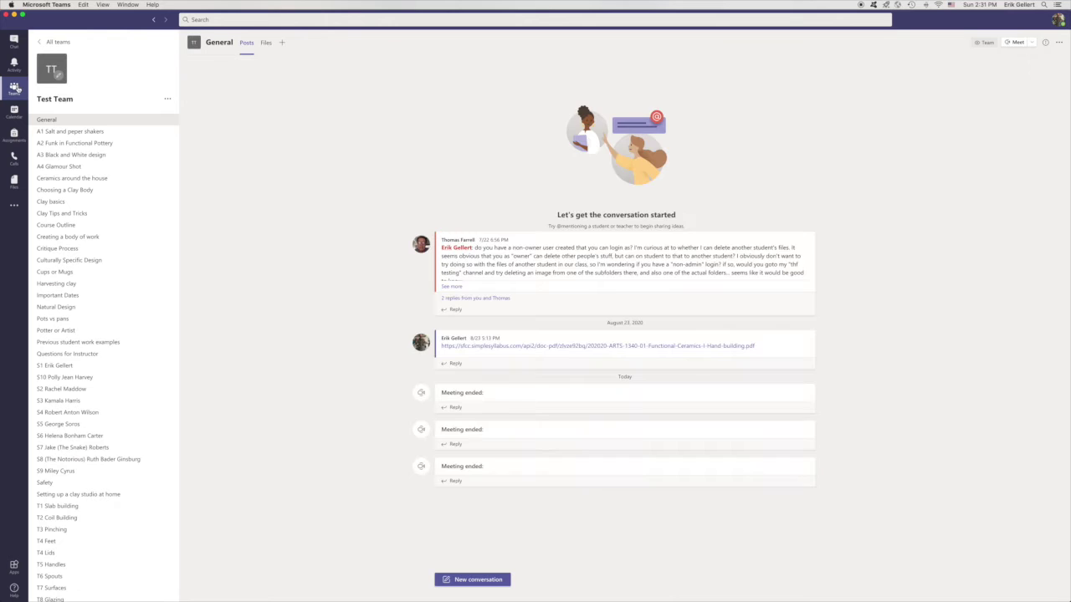
{"action": "left_click", "coordinate": [1016, 42]}
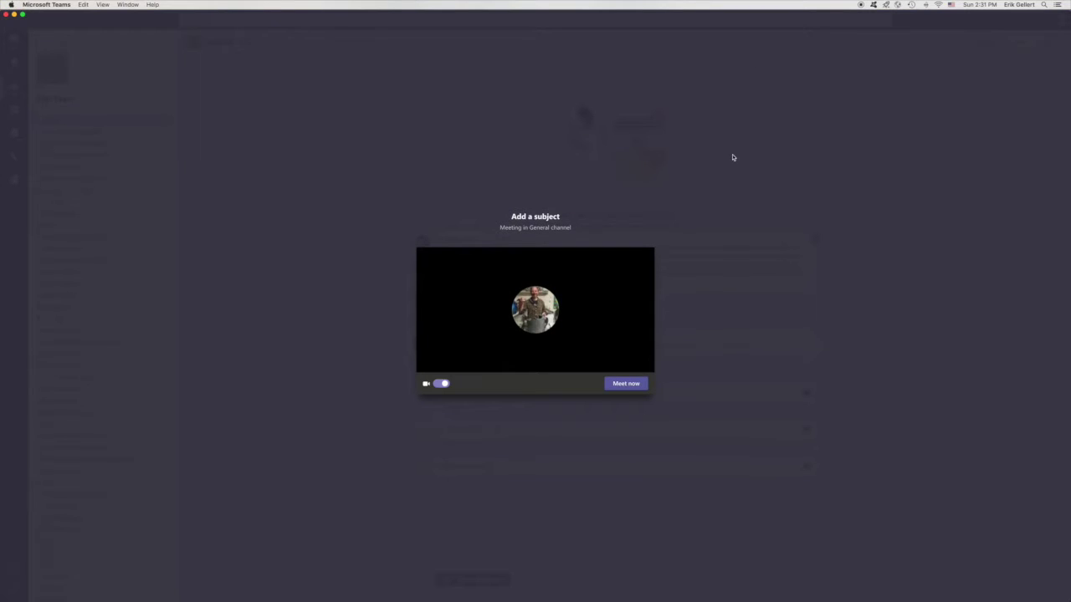
{"action": "left_click", "coordinate": [639, 385]}
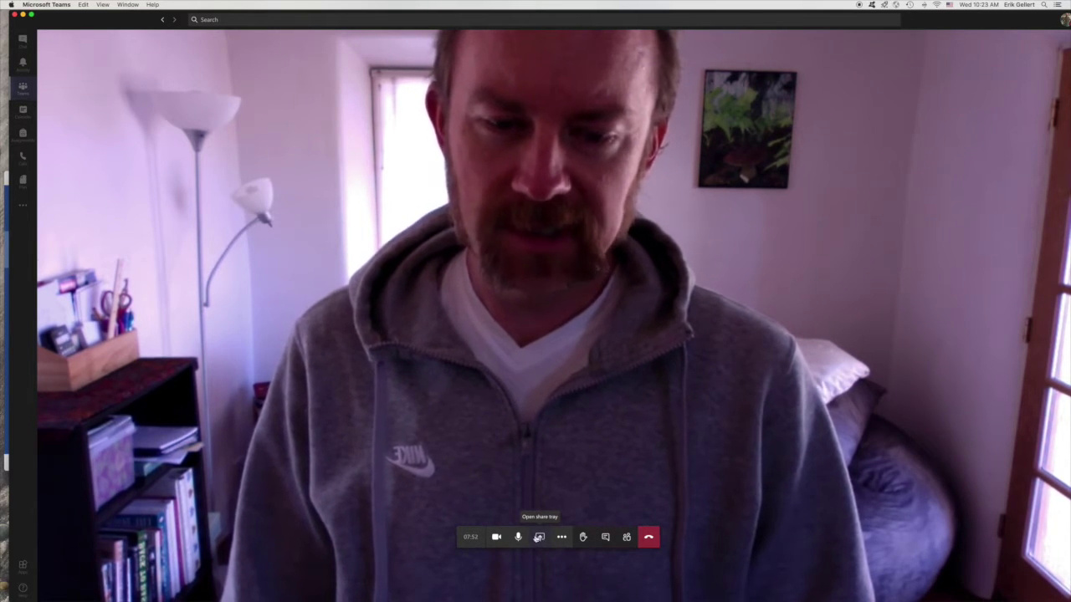
Step: Share the whole desktop, Screen #1, in the meeting and return to the call screen
{"action": "left_click", "coordinate": [539, 537]}
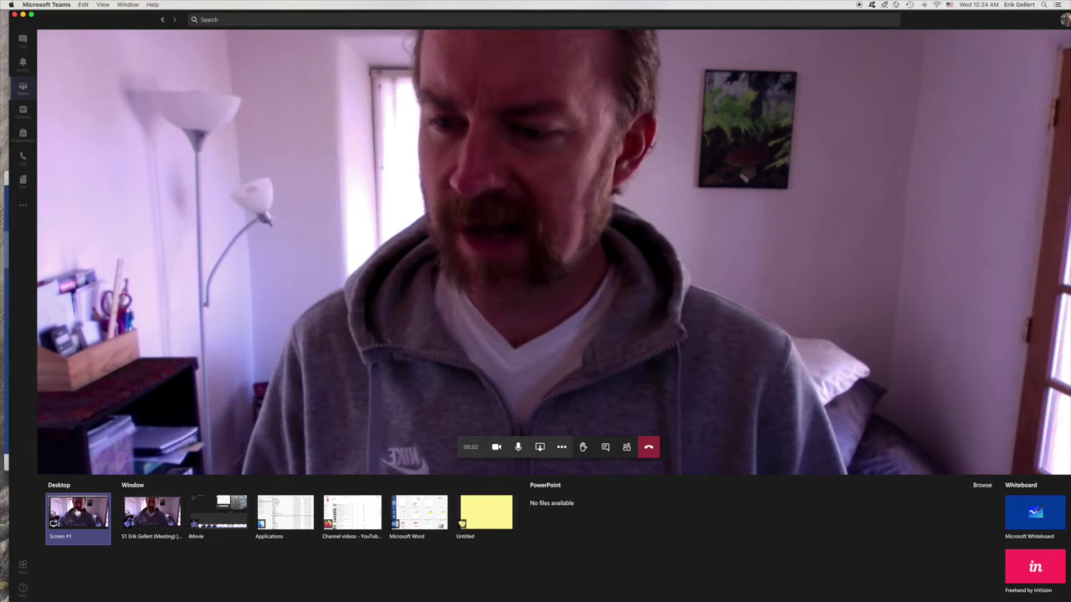
{"action": "left_click", "coordinate": [79, 514]}
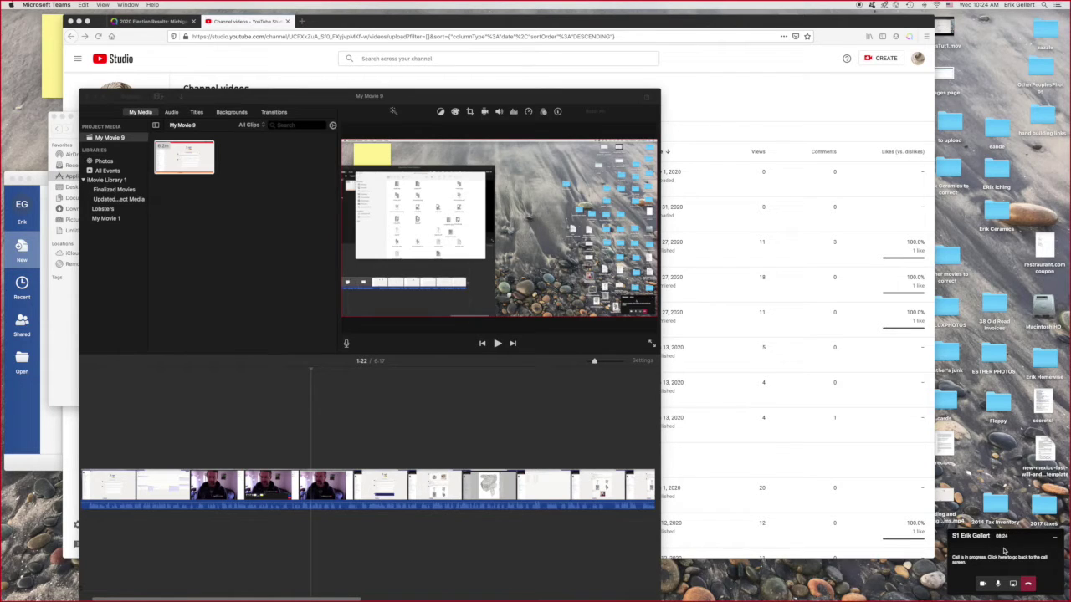
{"action": "left_click", "coordinate": [1004, 550]}
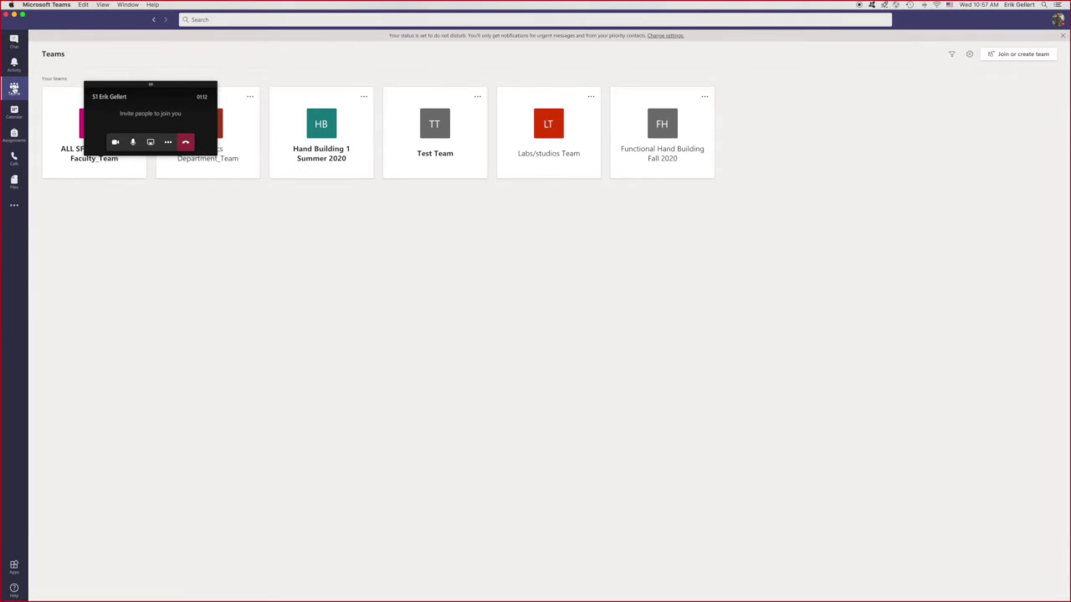
Step: Open the S1 student channel in Test Team and go back to its earlier posts
{"action": "left_click", "coordinate": [453, 132]}
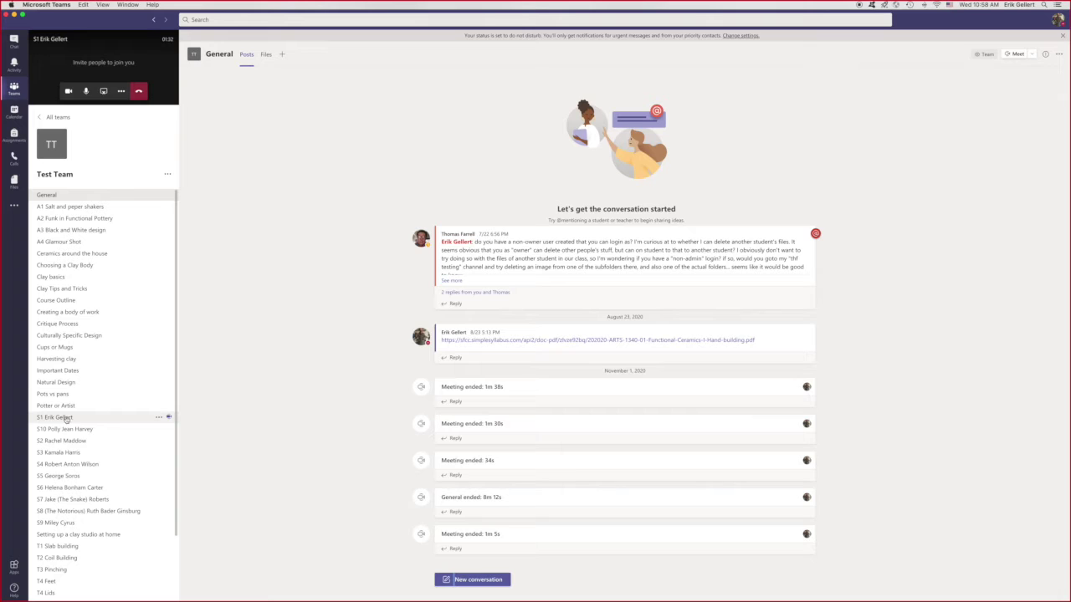
{"action": "left_click", "coordinate": [66, 420]}
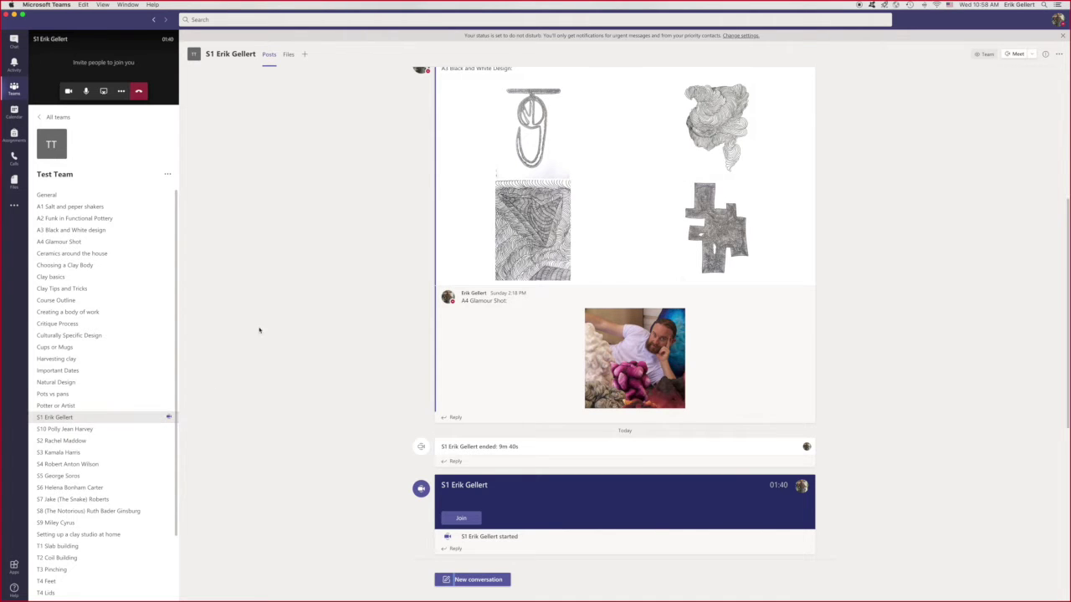
{"action": "scroll", "coordinate": [656, 273], "scroll_direction": "up", "scroll_amount": 5}
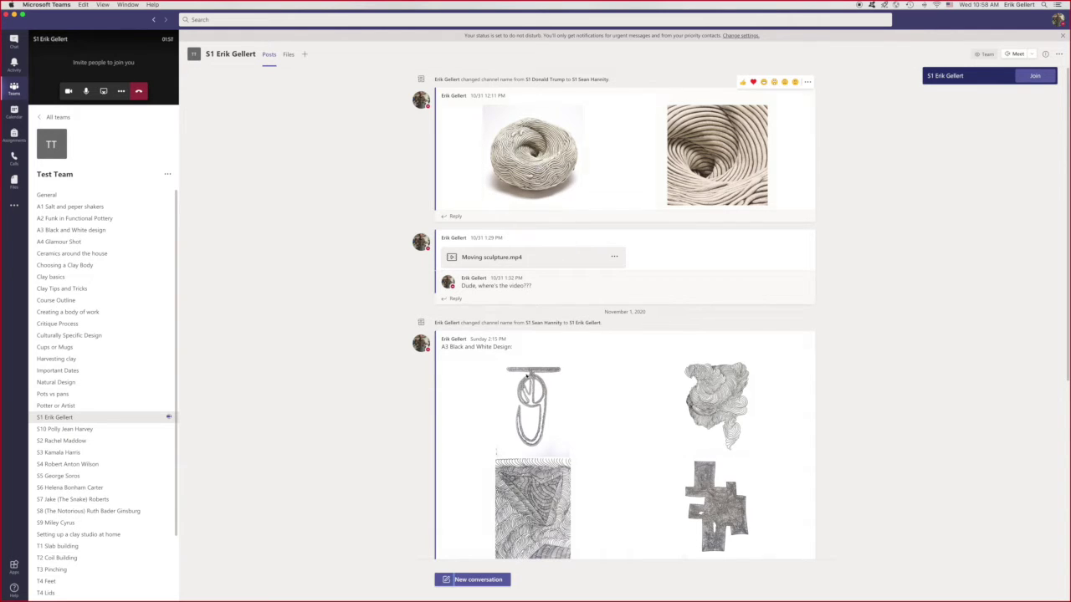
Step: View the A3 drawings sigweb.jpg and colormeeasy.jpg enlarged one after the other, closing each preview
{"action": "left_click", "coordinate": [528, 380]}
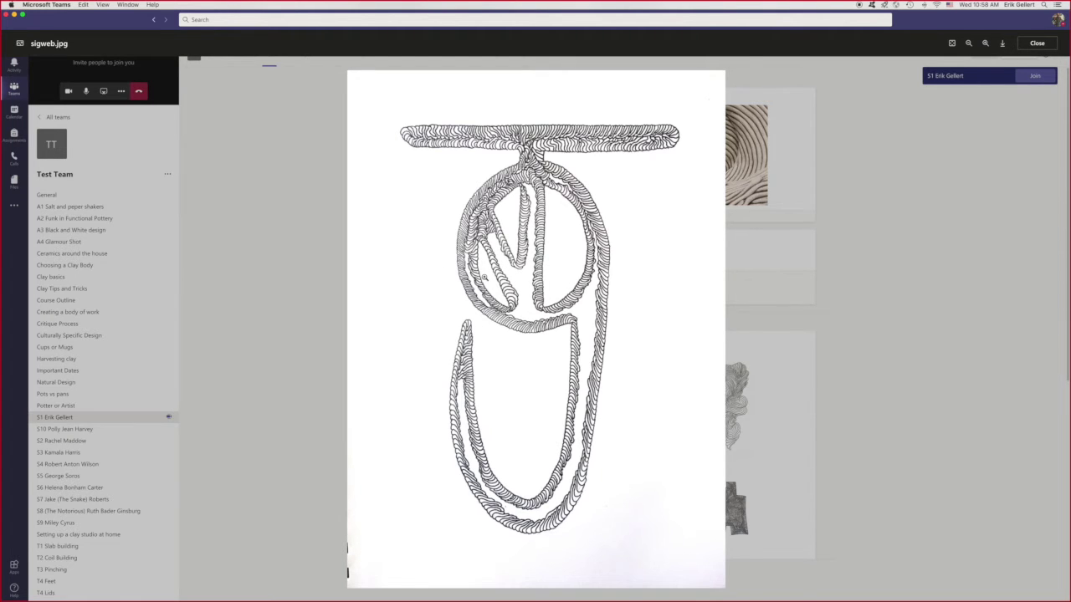
{"action": "left_click", "coordinate": [485, 277]}
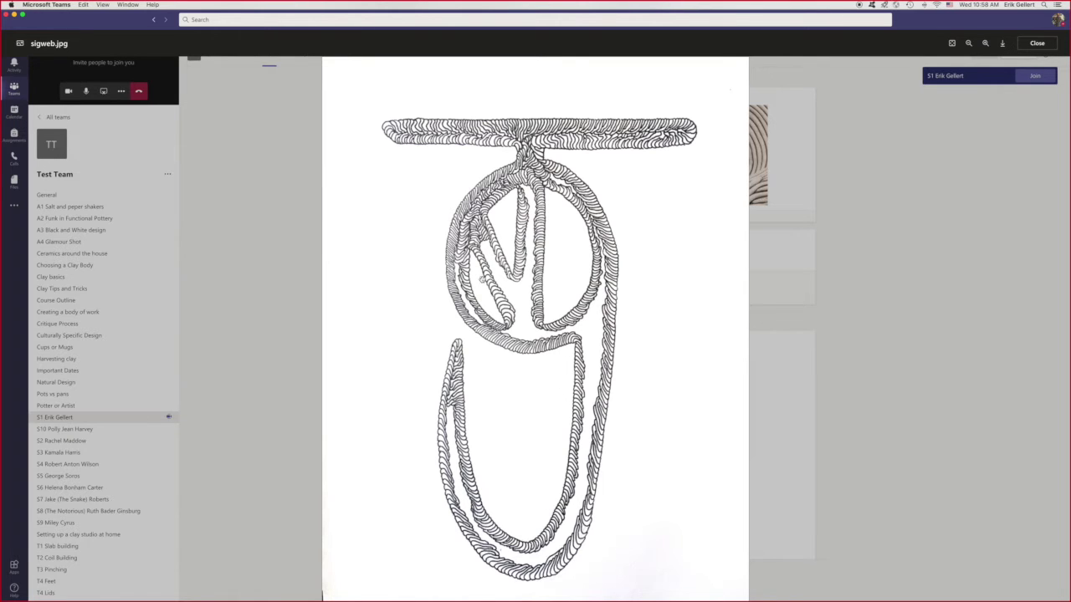
{"action": "left_click", "coordinate": [833, 270]}
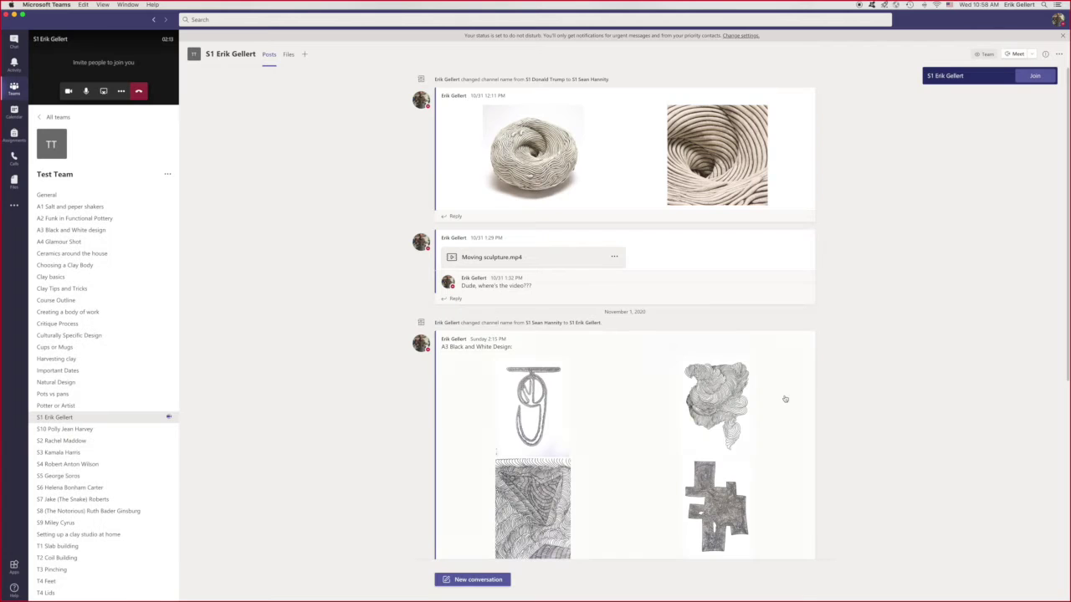
{"action": "left_click", "coordinate": [732, 409]}
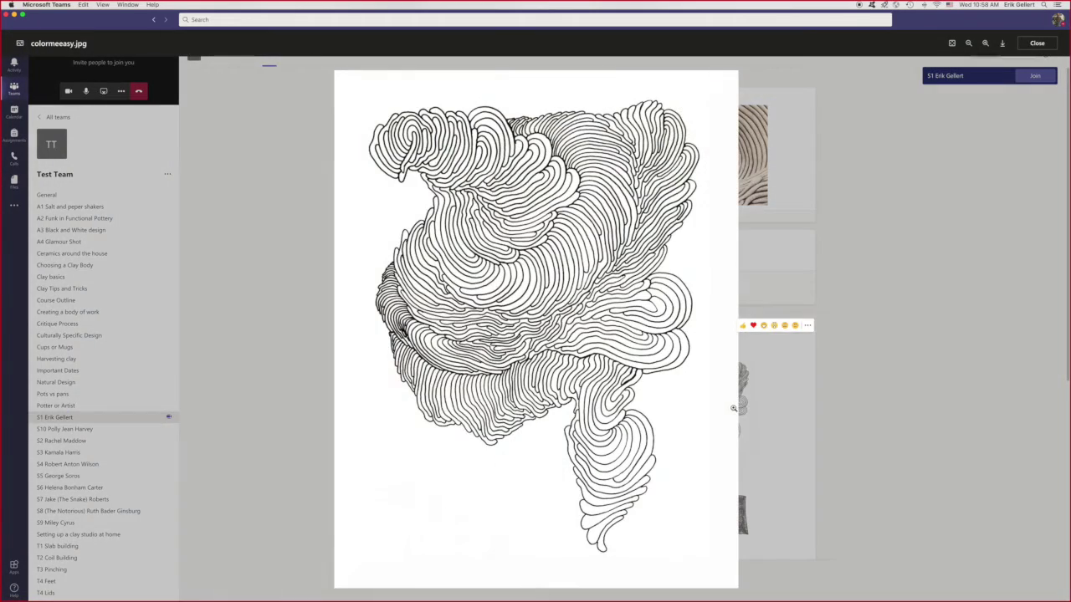
{"action": "left_click", "coordinate": [619, 333]}
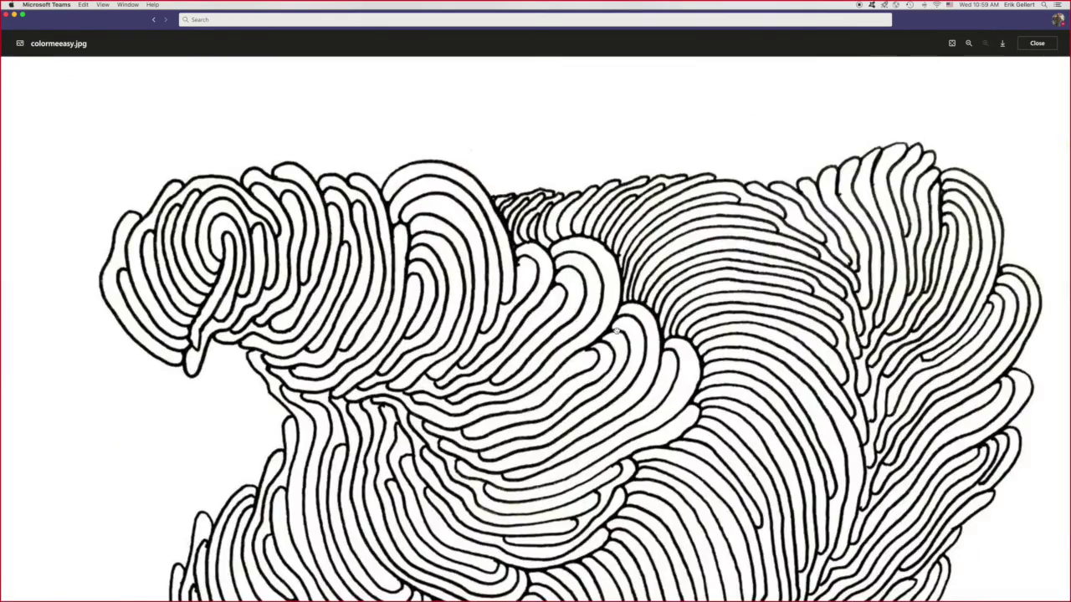
{"action": "left_click", "coordinate": [616, 331]}
{"action": "left_click", "coordinate": [813, 325]}
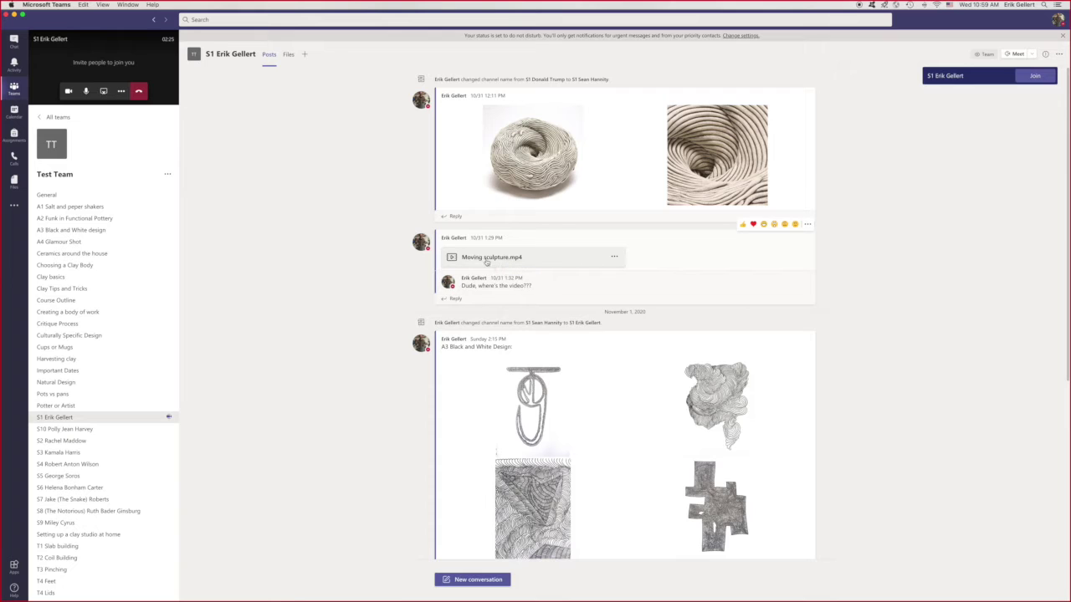
Step: Display the S1 student channel's files in the Tiles view
{"action": "left_click", "coordinate": [288, 54]}
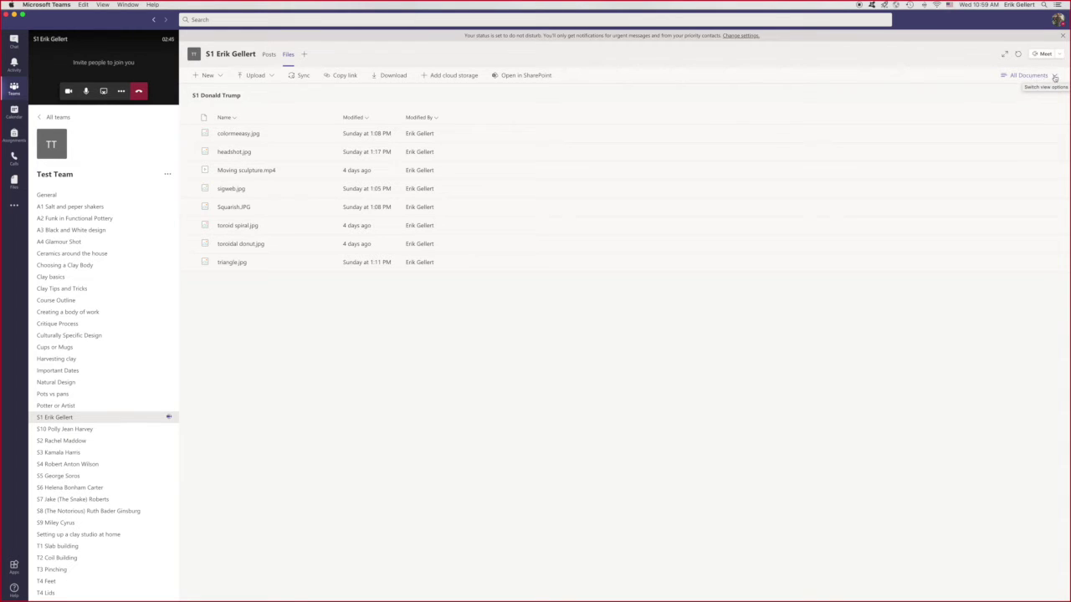
{"action": "left_click", "coordinate": [1056, 76]}
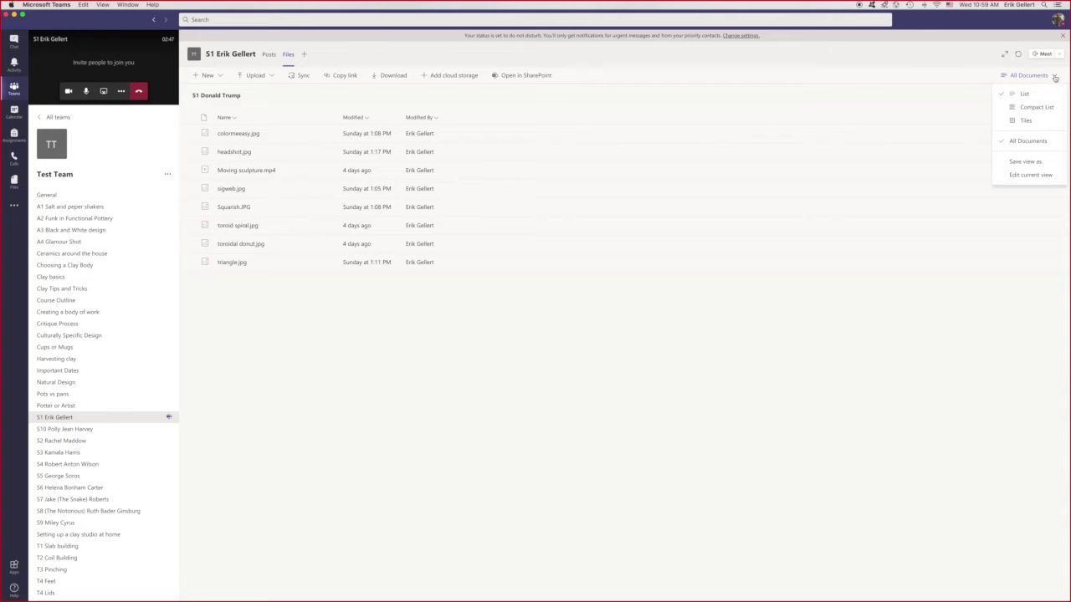
{"action": "left_click", "coordinate": [1041, 123]}
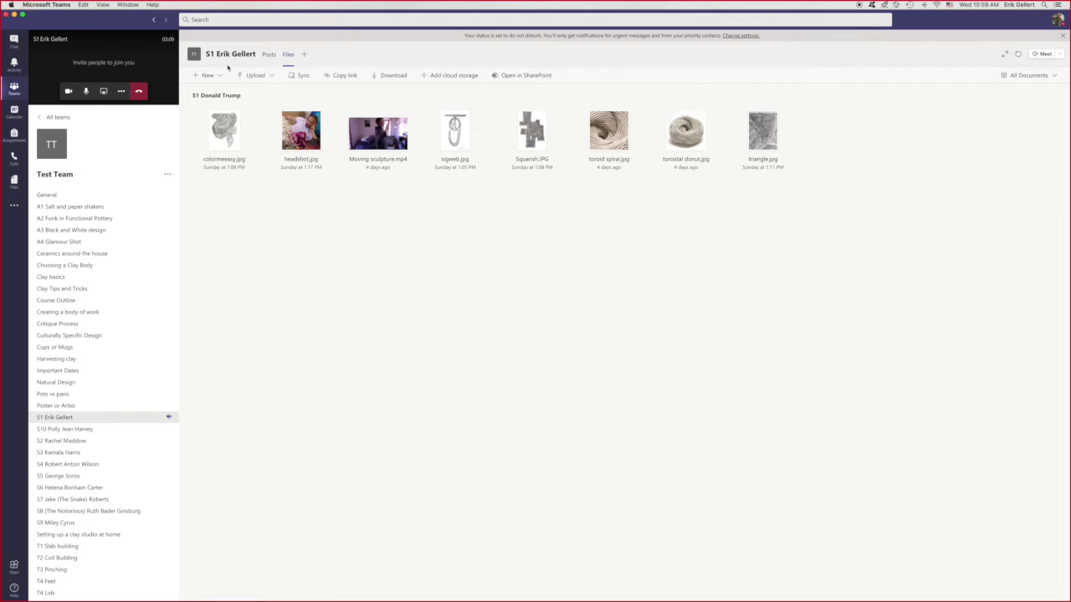
Step: Return to the S1 channel's posts and review the A3 Black and White Design and A4 Glamour Shot submissions
{"action": "left_click", "coordinate": [127, 418]}
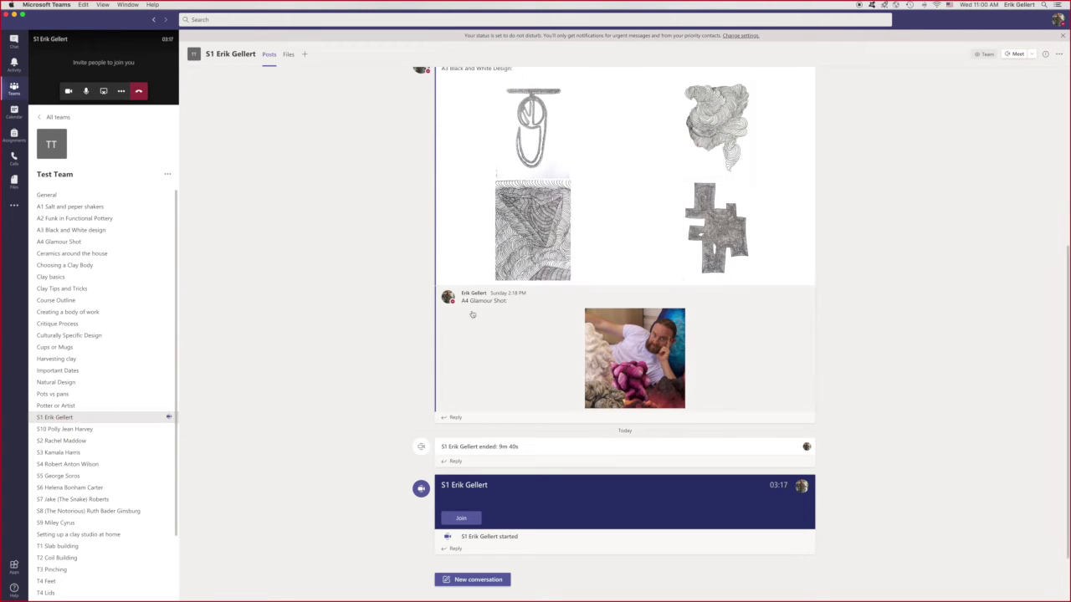
{"action": "scroll", "coordinate": [489, 309], "scroll_direction": "up", "scroll_amount": 3}
{"action": "scroll", "coordinate": [488, 284], "scroll_direction": "up", "scroll_amount": 1}
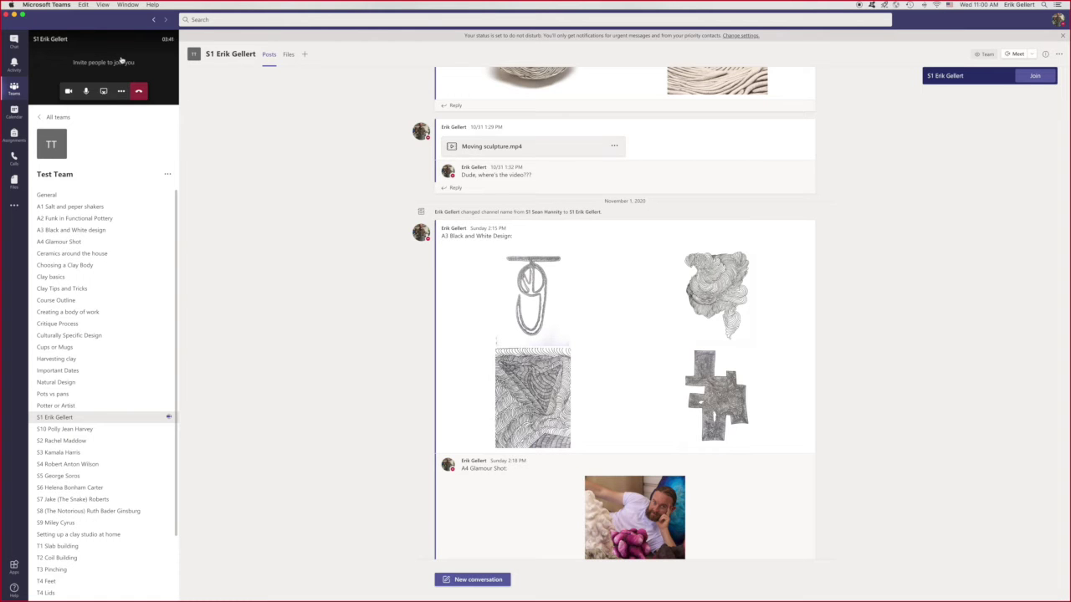
Step: Return to the ongoing call and show the invitation option for the suggested person in the participant list
{"action": "left_click", "coordinate": [121, 61]}
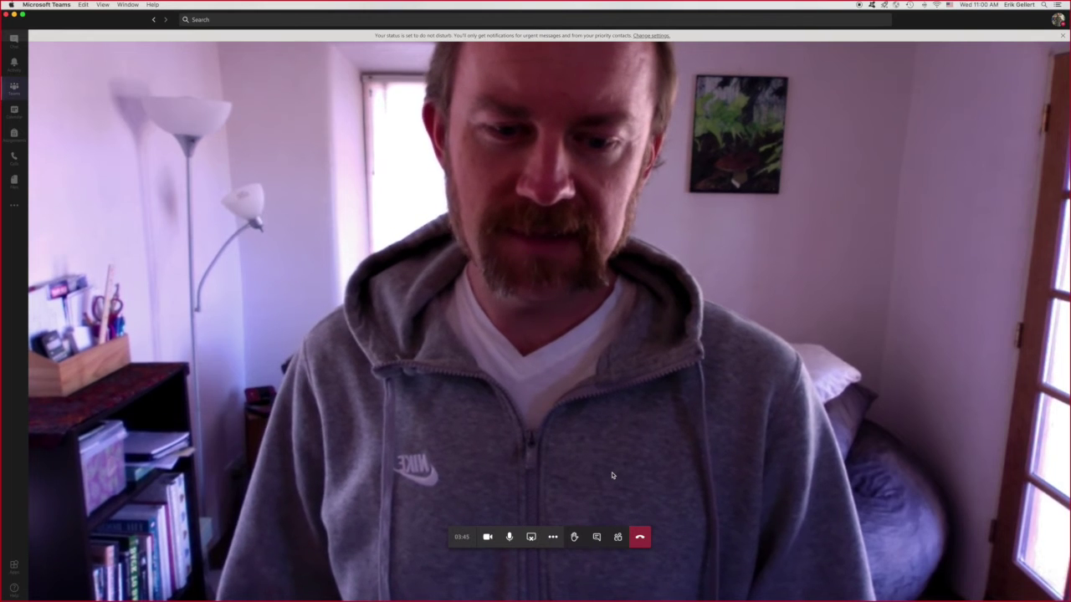
{"action": "left_click", "coordinate": [617, 537]}
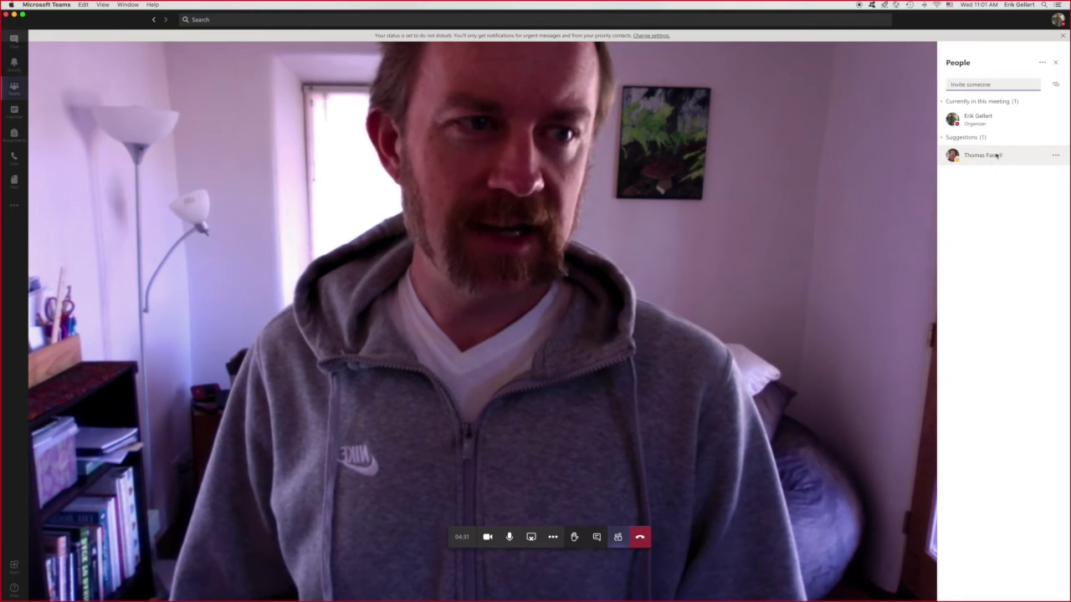
{"action": "left_click", "coordinate": [1055, 157]}
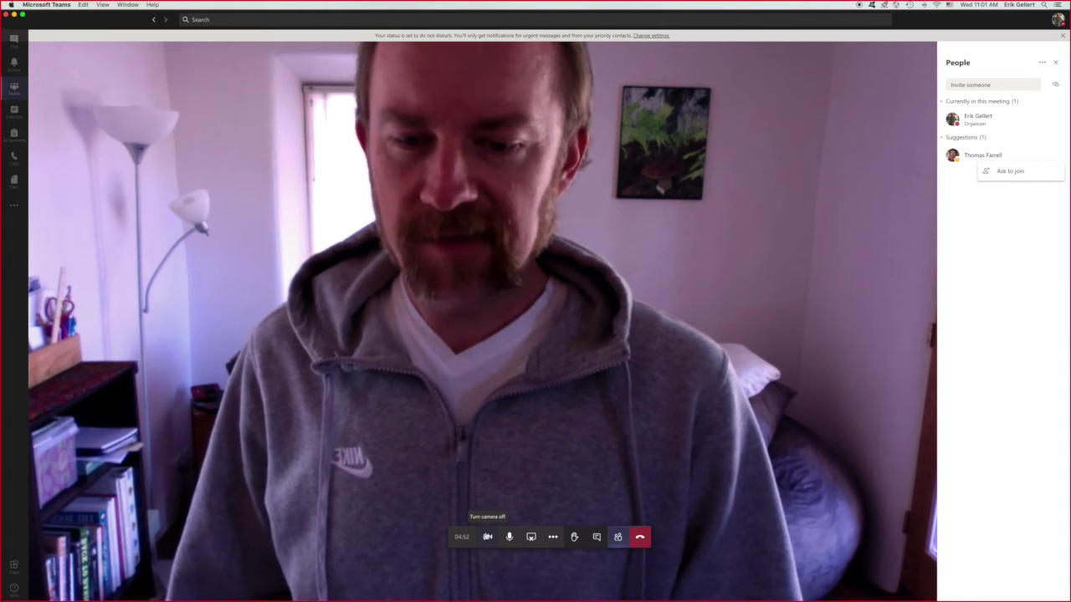
Step: Switch briefly to the S1 channel's posts during the call, and return to open the meeting chat
{"action": "left_click", "coordinate": [15, 90]}
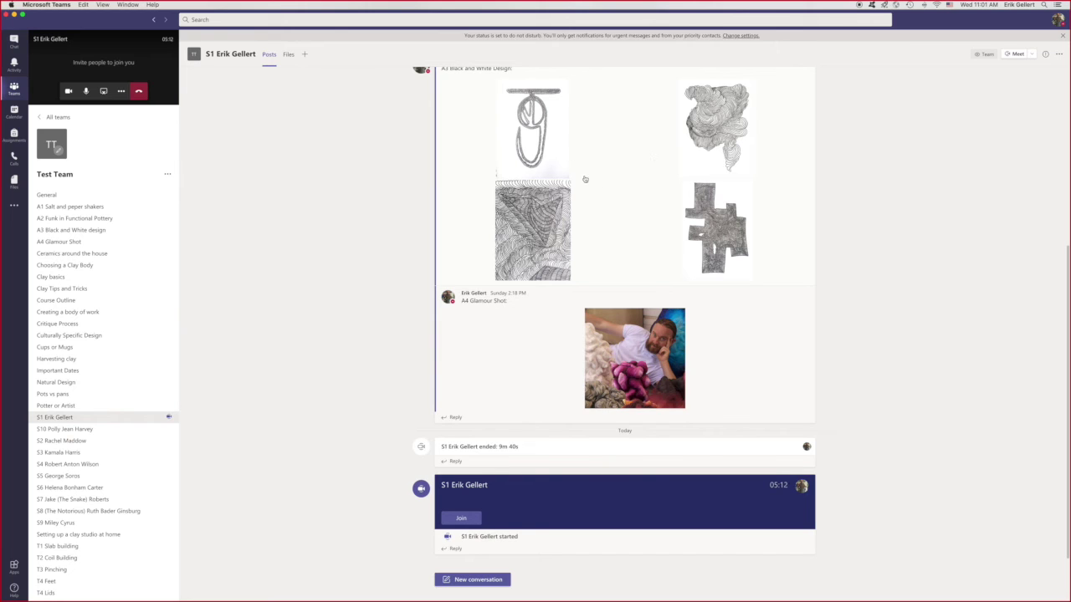
{"action": "left_click", "coordinate": [109, 61]}
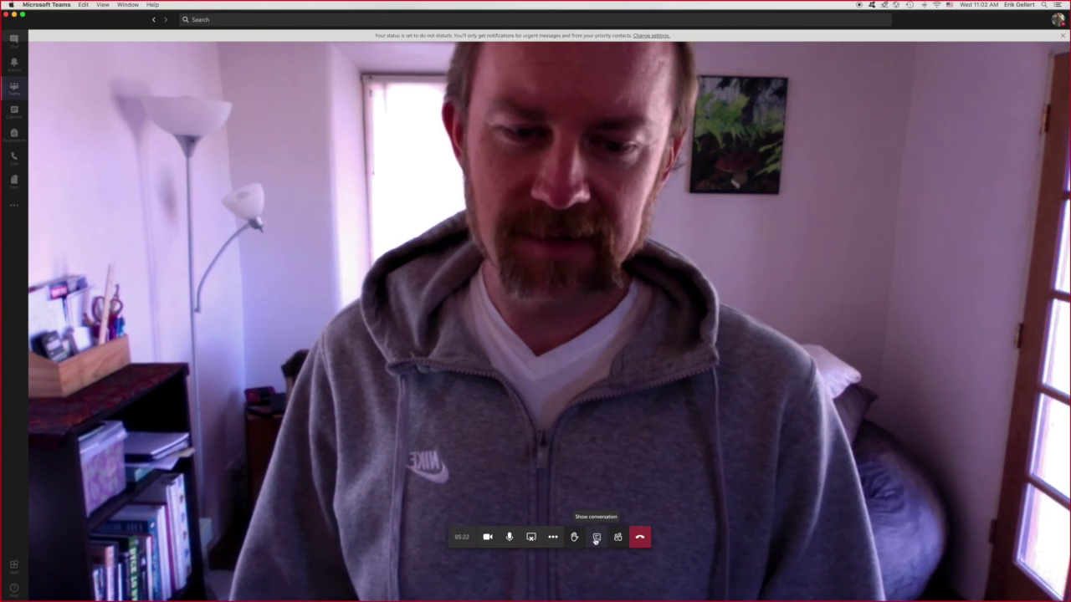
{"action": "left_click", "coordinate": [595, 538]}
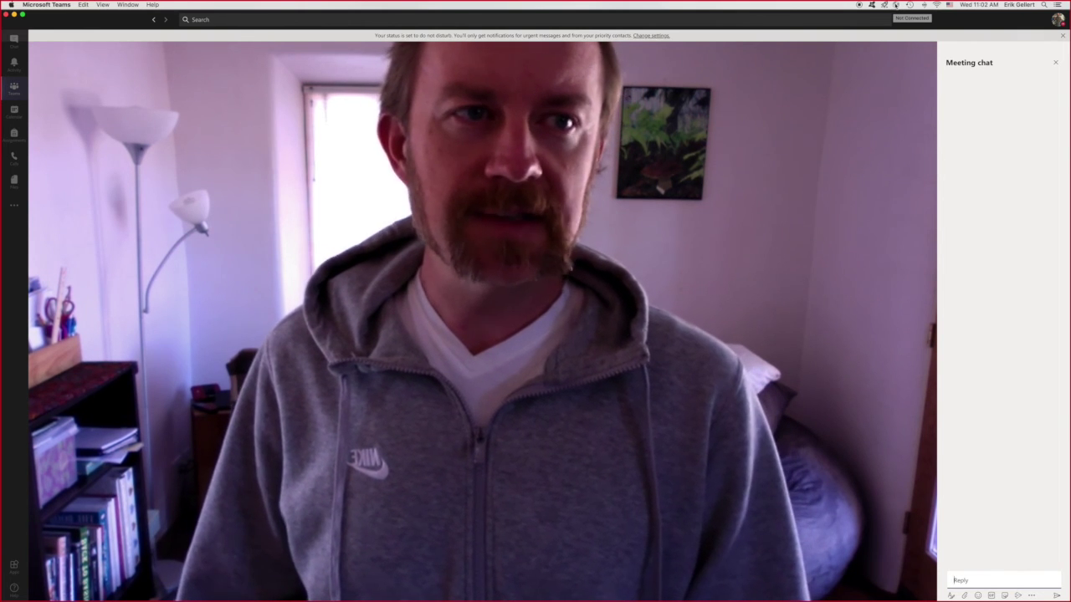
{"action": "mouse_move", "coordinate": [876, 55]}
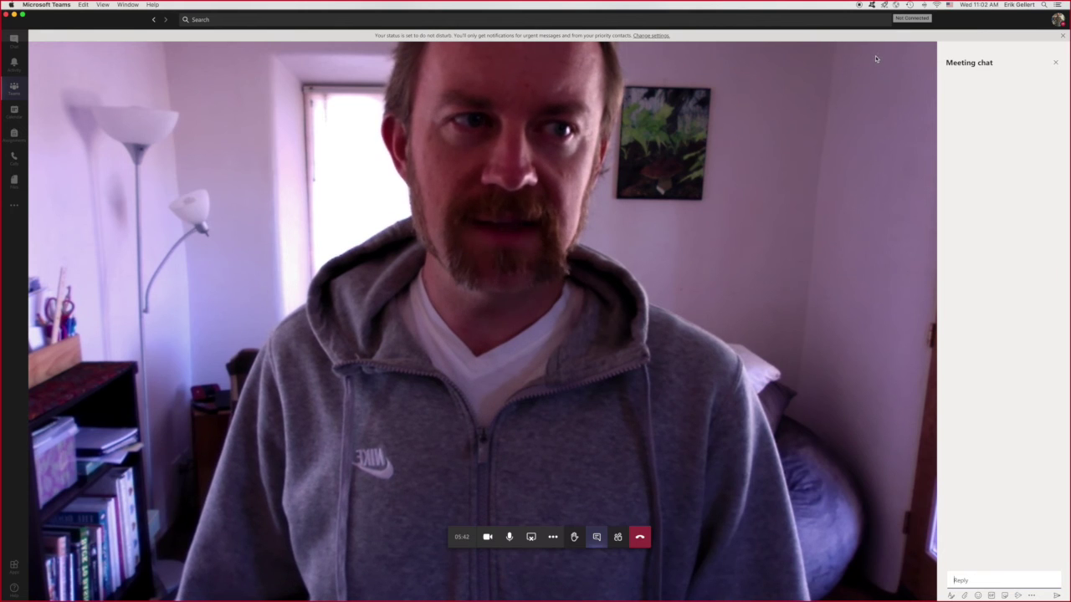